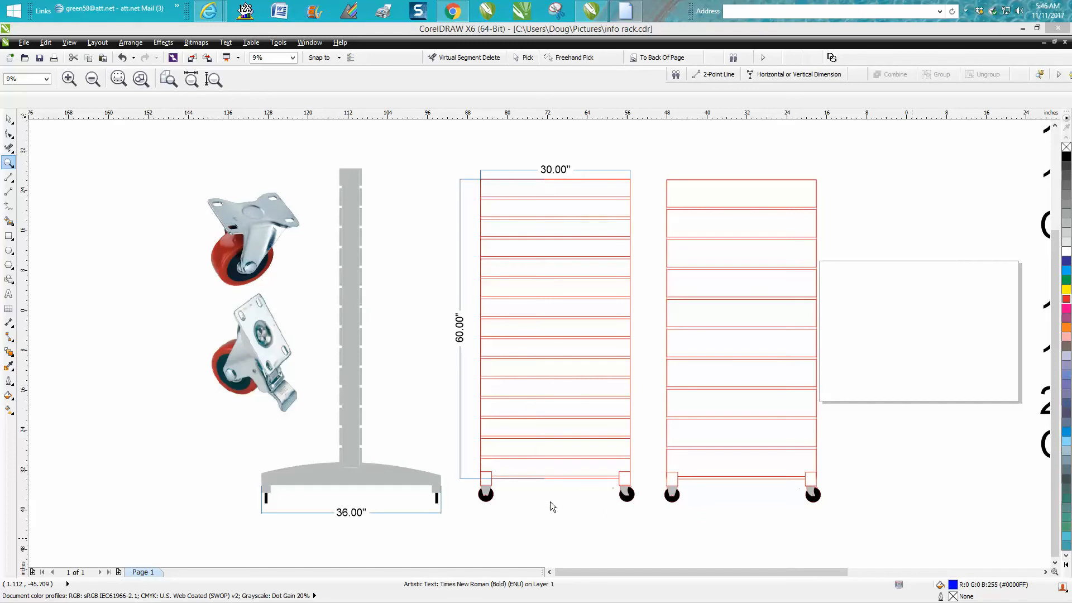
Step: Examine the rack drawings, casters and stand, and the underlined title text above them
left_click_drag(462, 450, 648, 546)
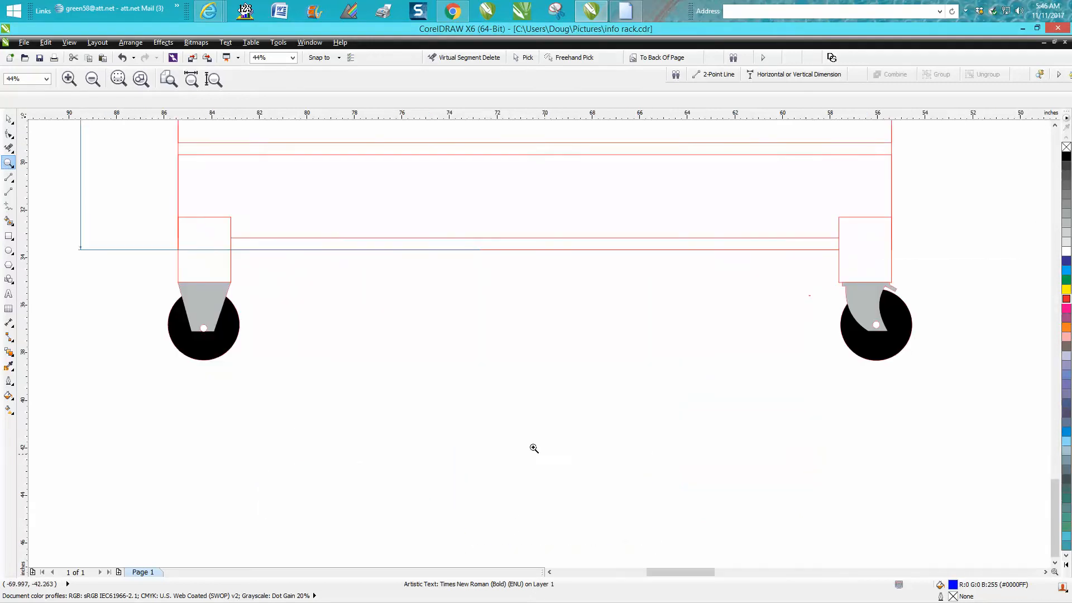
scroll(457, 421, "down", 2)
scroll(440, 412, "down", 1)
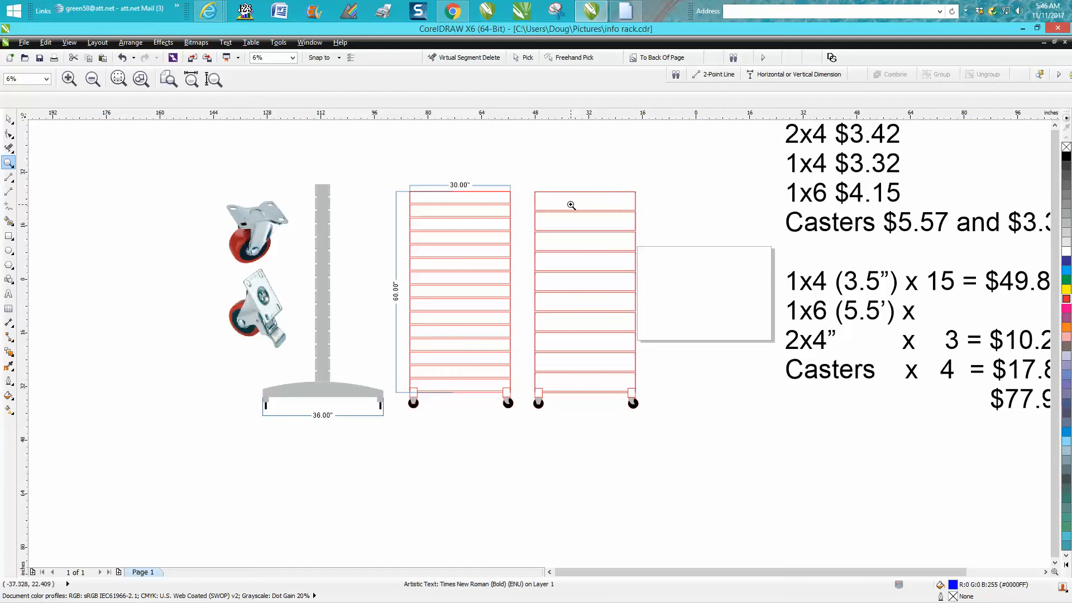
left_click(8, 236)
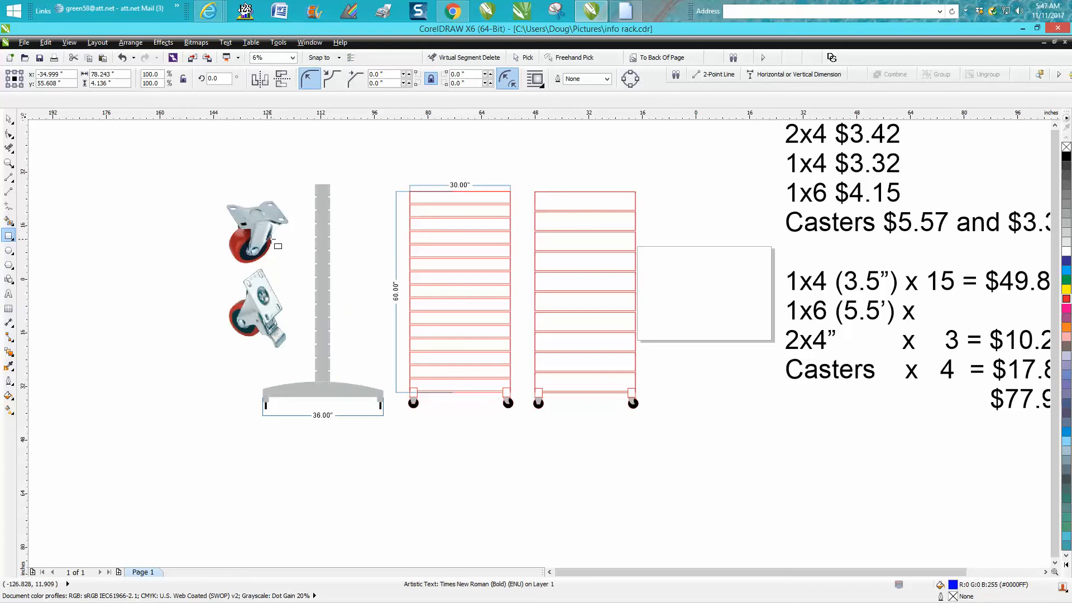
left_click(9, 162)
left_click_drag(189, 169, 691, 442)
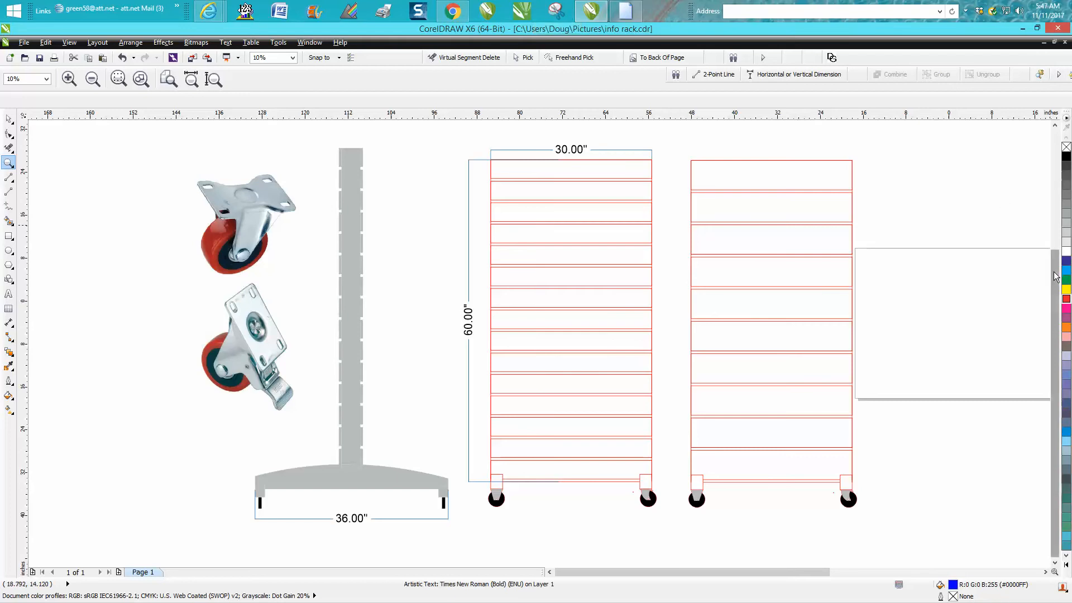
mouse_move(1055, 278)
left_mouse_down()
mouse_move(1054, 144)
mouse_move(1044, 141)
left_mouse_up()
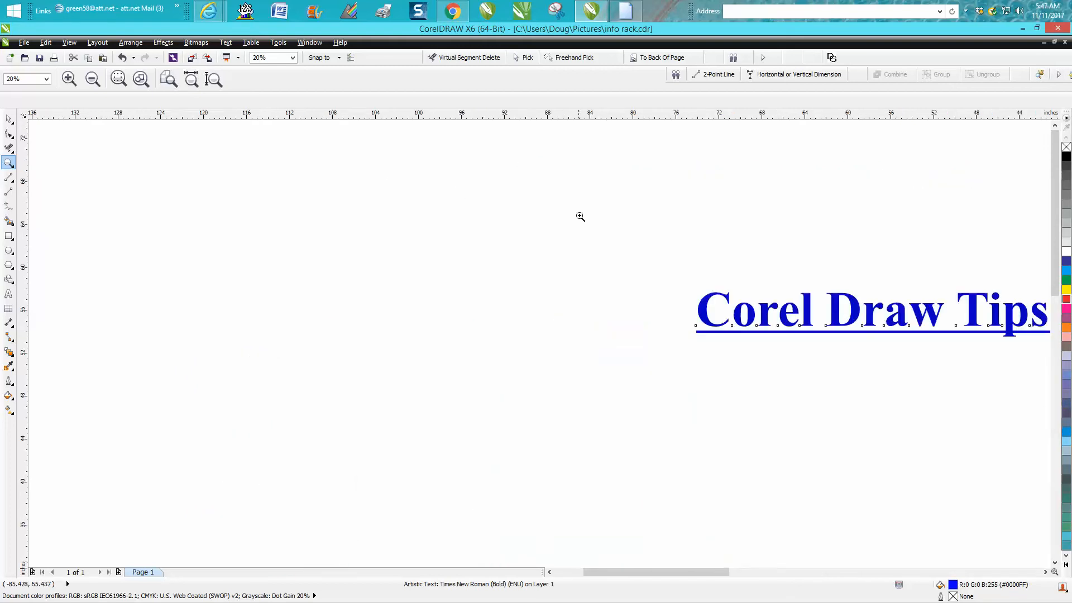
left_click_drag(607, 226, 1034, 328)
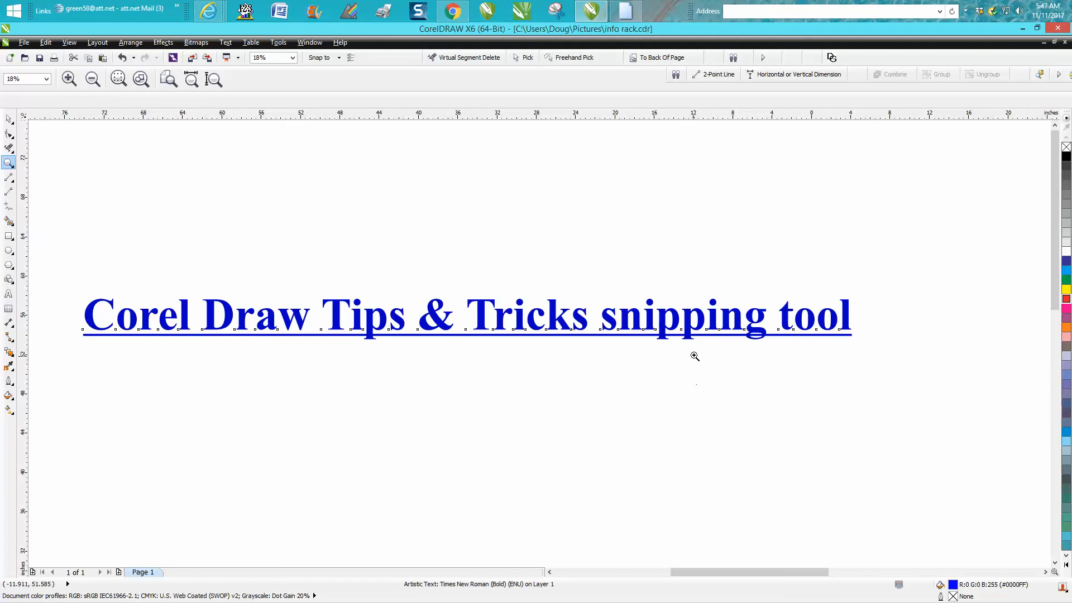
scroll(687, 355, "down", 2)
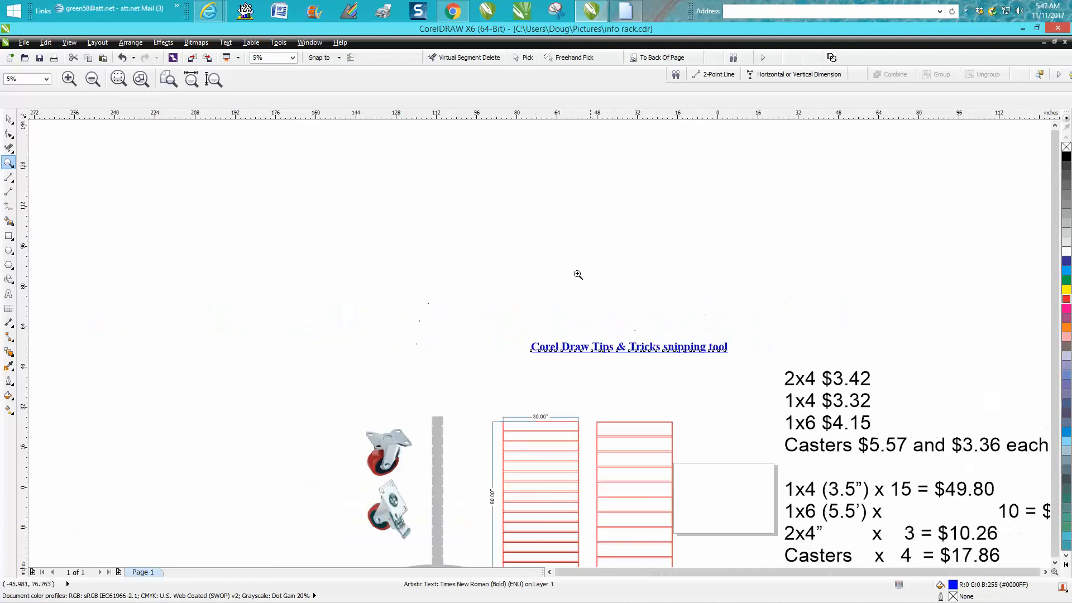
scroll(570, 282, "down", 1)
left_click_drag(414, 341, 711, 539)
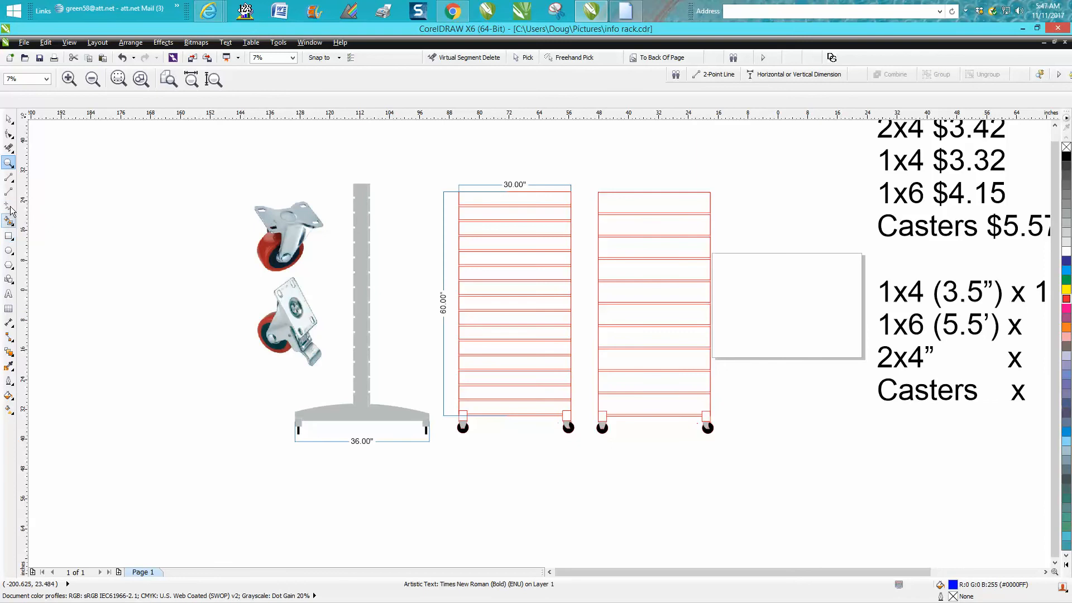
Step: Capture a rectangular snip of the casters, stand and both racks with Snipping Tool, and discard it unsaved
left_click(557, 12)
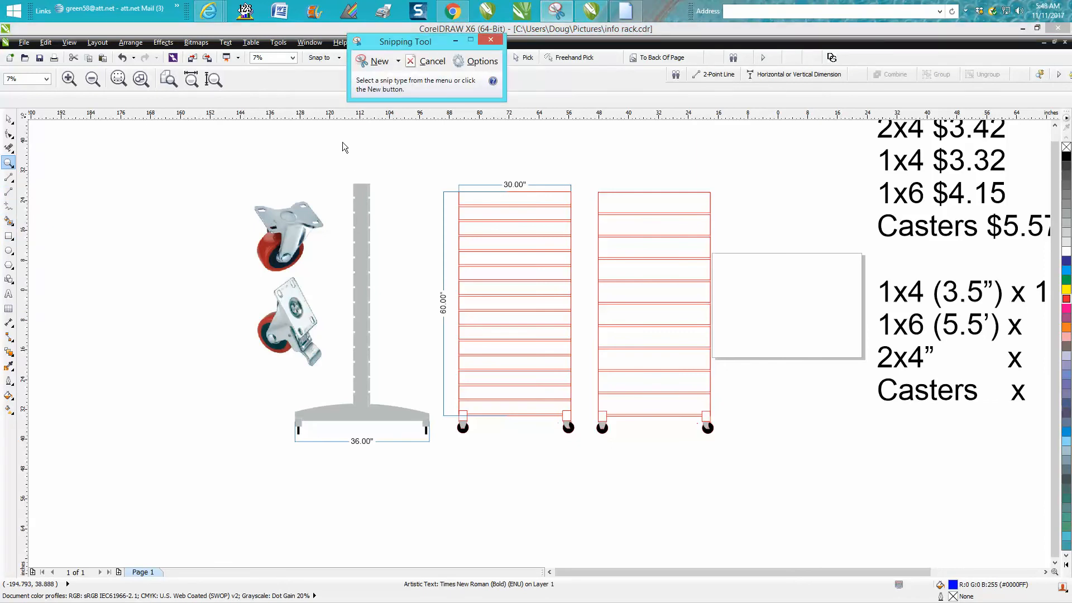
left_click(373, 61)
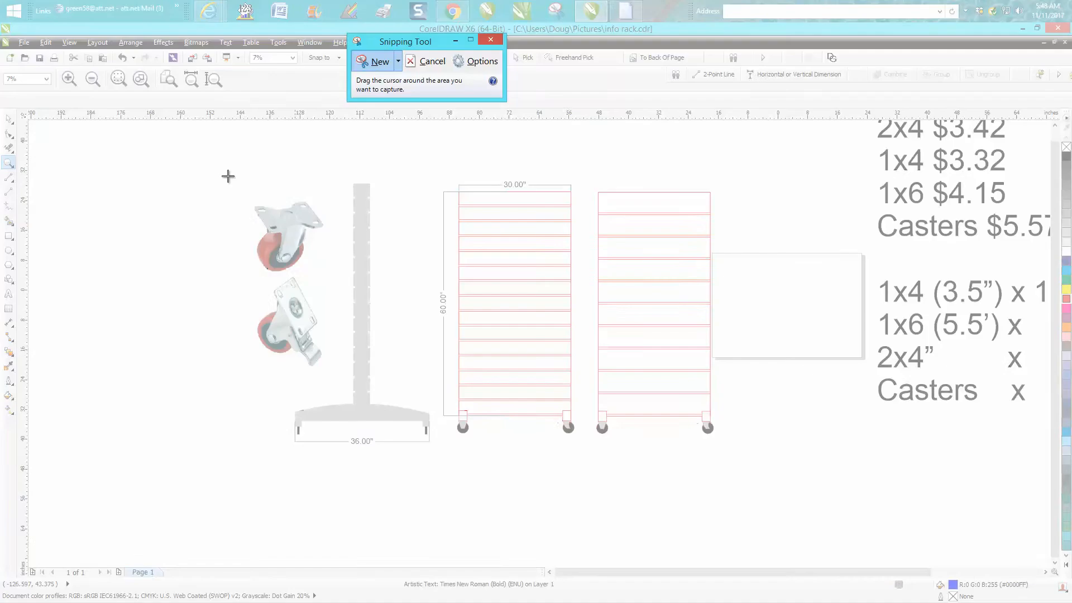
mouse_move(228, 156)
left_mouse_down()
mouse_move(342, 400)
mouse_move(709, 425)
mouse_move(744, 462)
left_mouse_up()
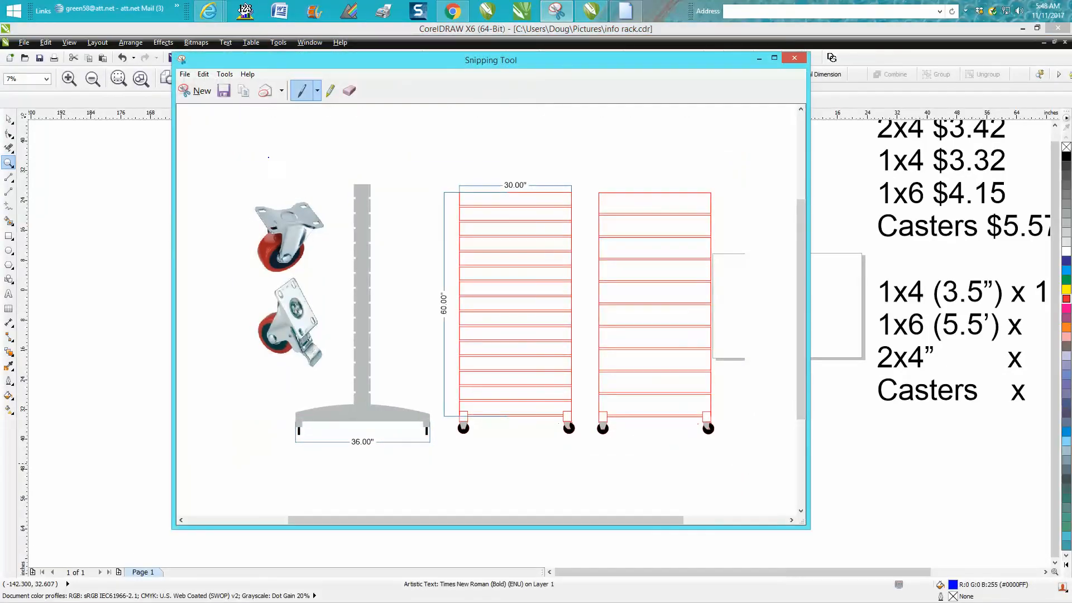
left_click(184, 74)
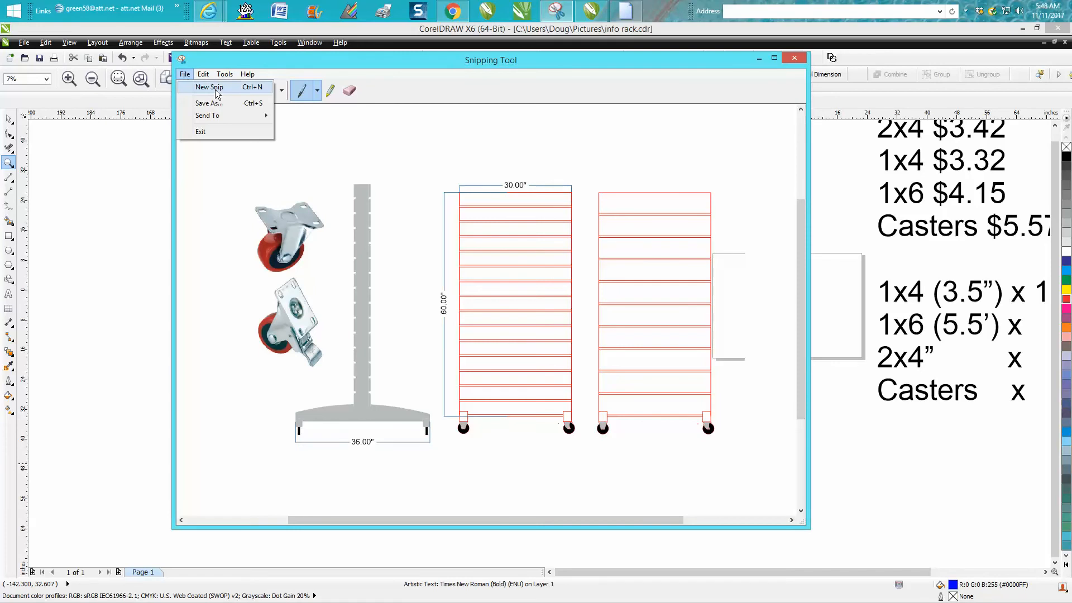
left_click(797, 58)
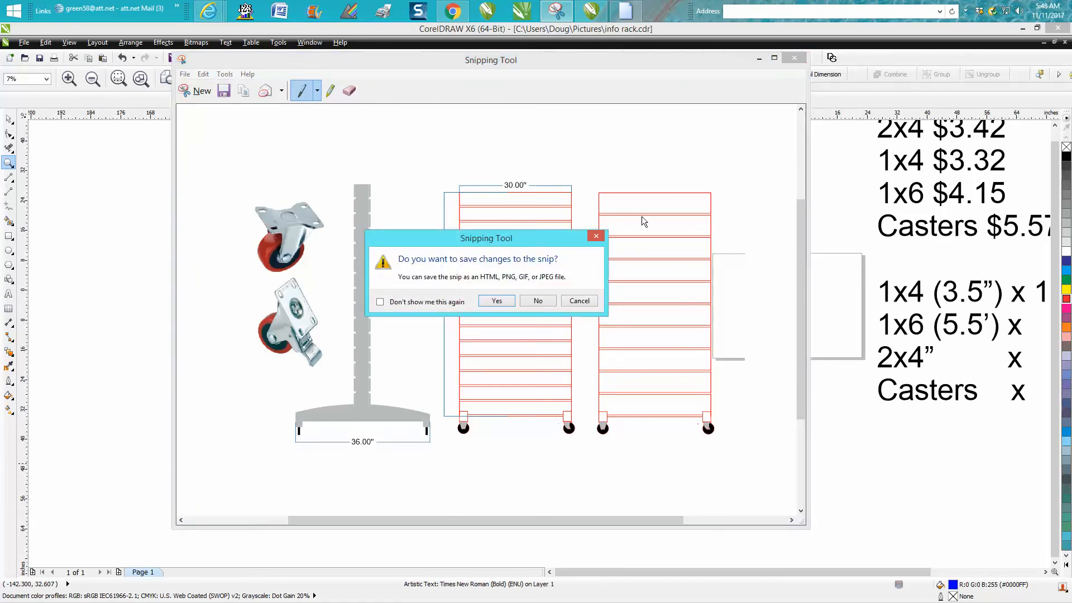
left_click(552, 301)
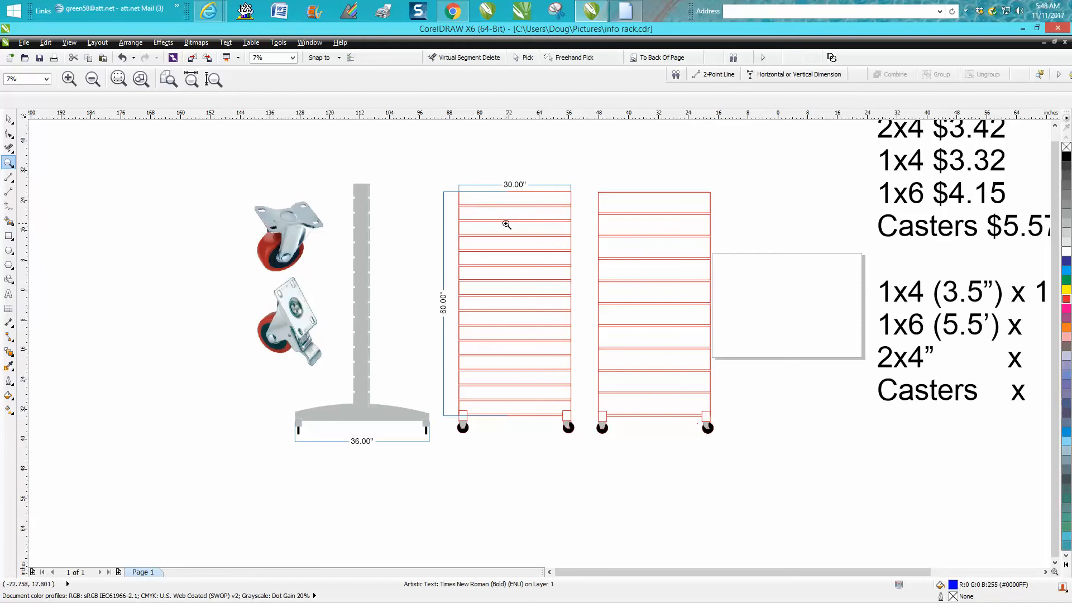
Step: Draw a slat rectangle in the empty area beside the casters and size it 30 inches wide by 3.5 inches high
left_click(9, 236)
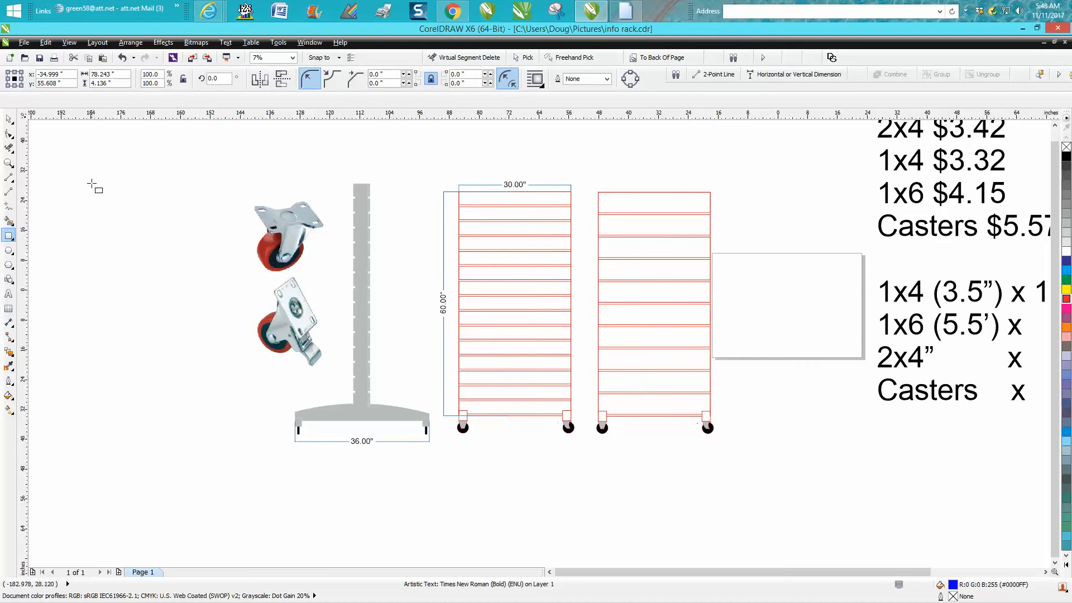
left_click_drag(92, 184, 225, 205)
left_click_drag(116, 83, 78, 86)
type("3.5")
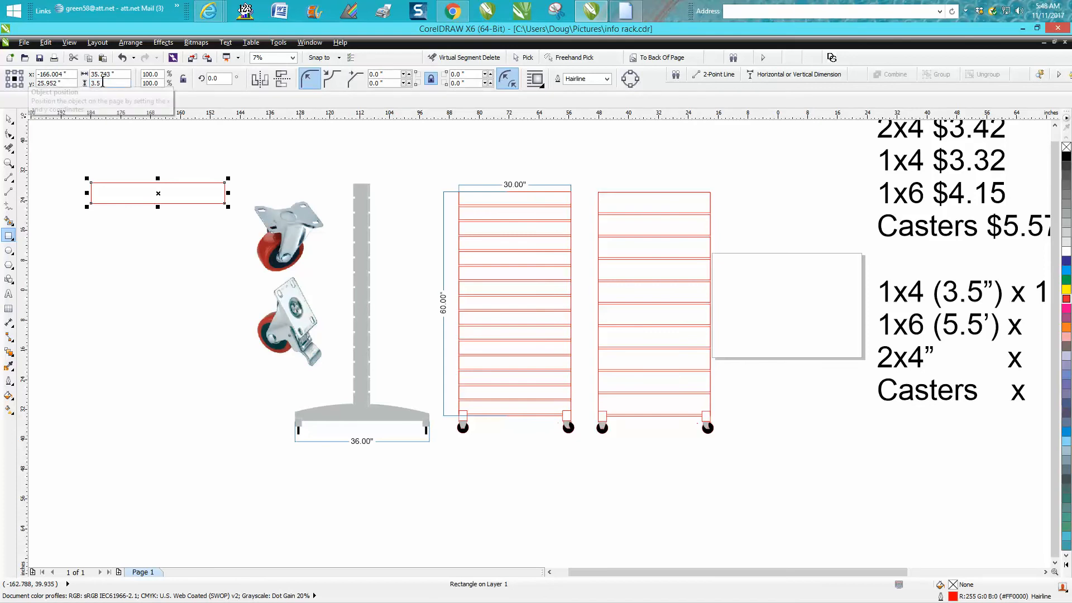
key("shift+Tab")
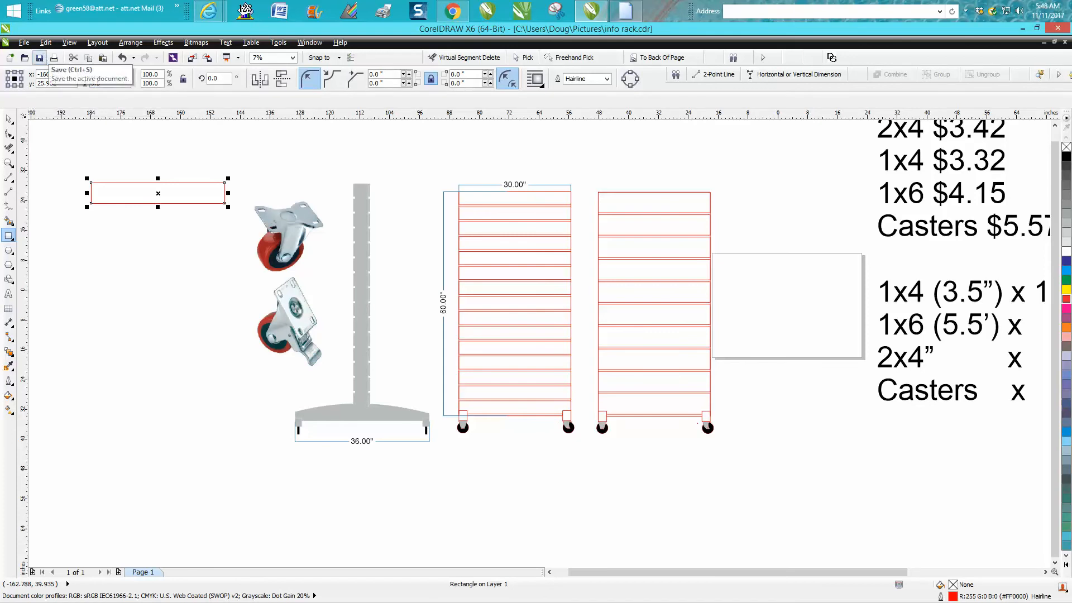
key("Return")
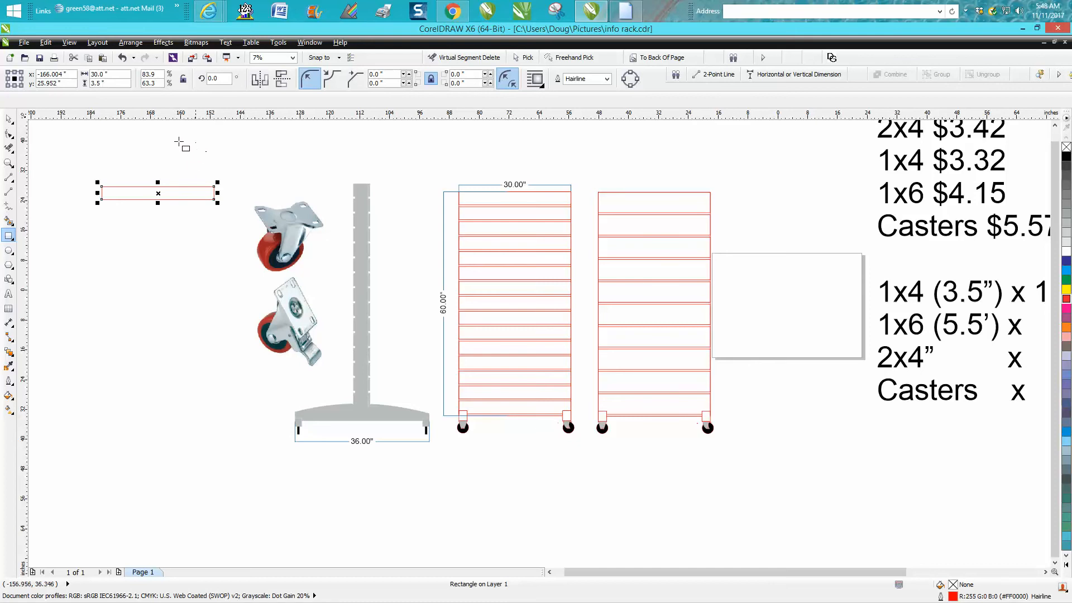
Step: Set the nudge distance to 4 inches and duplicate the slat downward at that spacing into a stack of 15
key("space")
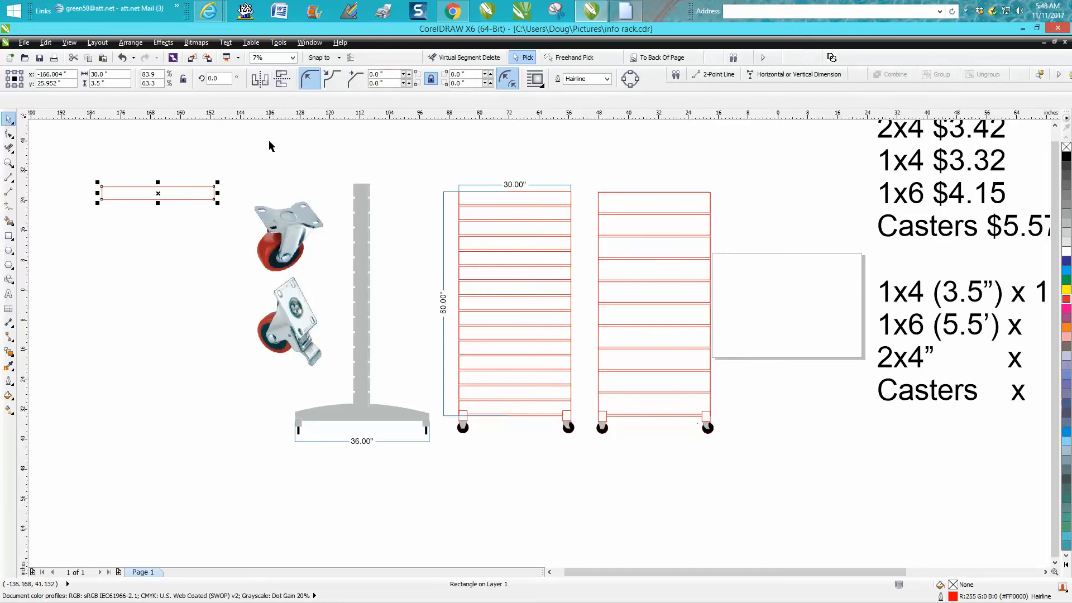
left_click(234, 150)
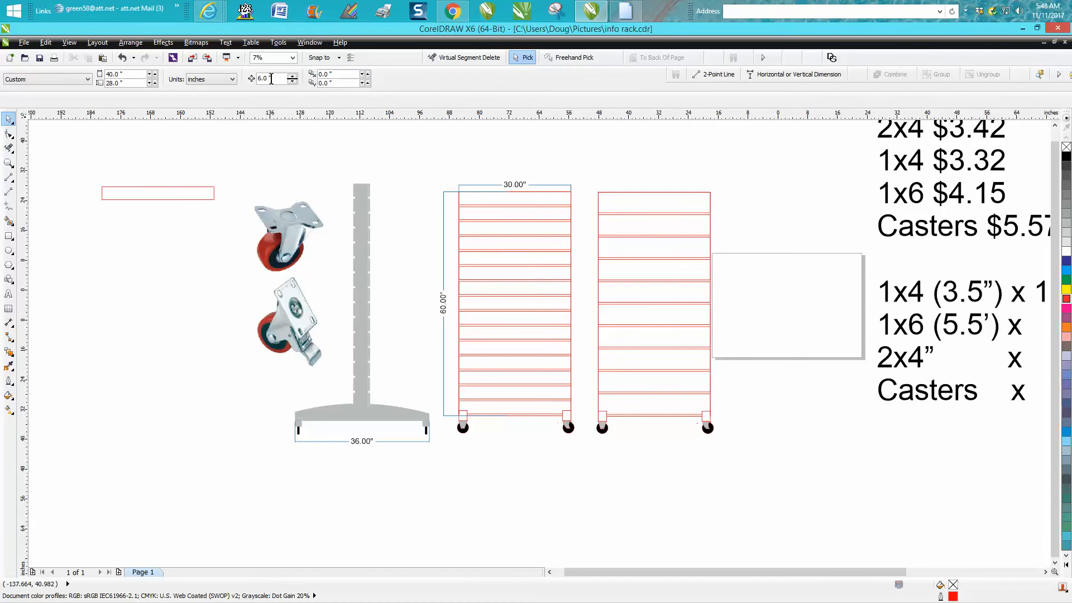
left_click_drag(269, 78, 234, 82)
type("4")
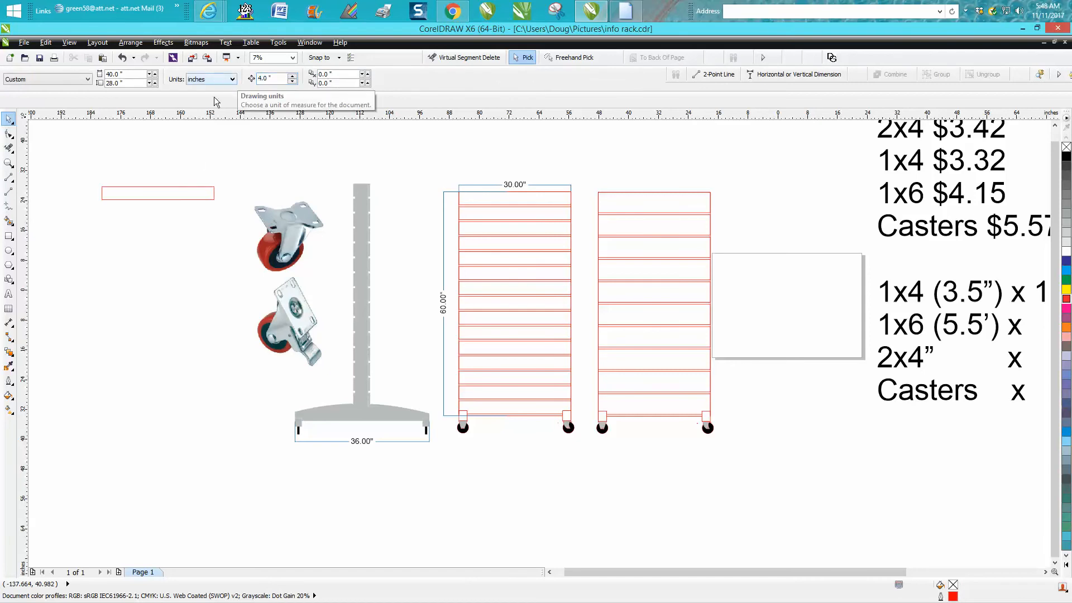
left_click(188, 192)
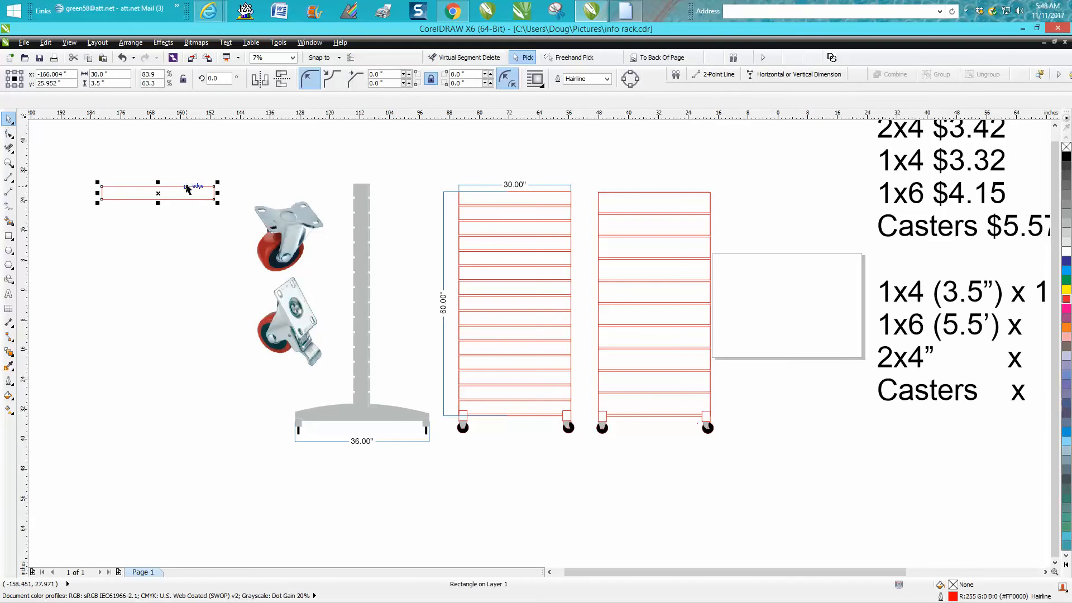
key("KP_Add")
key("Down")
key("ctrl+d")
key("ctrl+d")
key("ctrl+d")
key("ctrl+d")
key("ctrl+d")
key("ctrl+d")
key("ctrl+d")
key("ctrl+d")
key("ctrl+d")
key("ctrl+d")
key("ctrl+d")
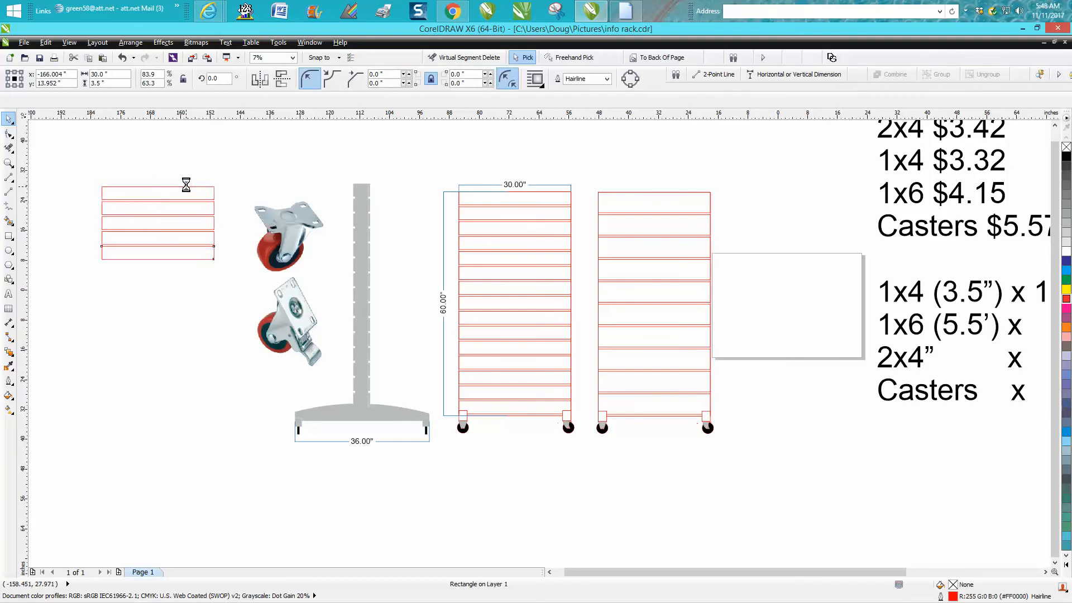
key("ctrl+d")
key("ctrl+d")
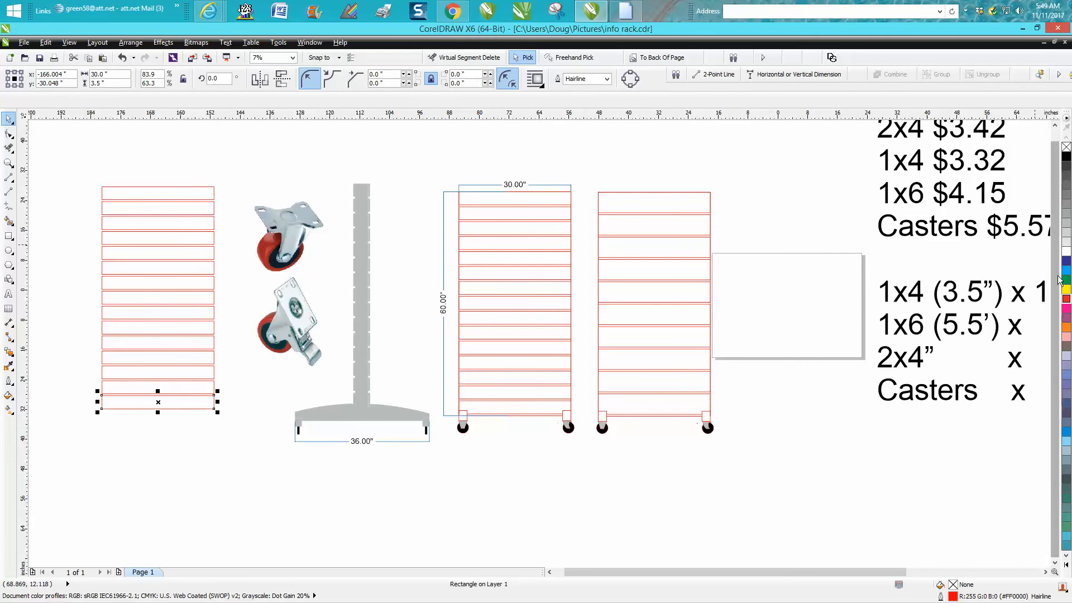
Step: Review the lumber and caster prices and compare the cost calculations for the 1x4 and 1x6 rack versions
scroll(1061, 282, "up", 2)
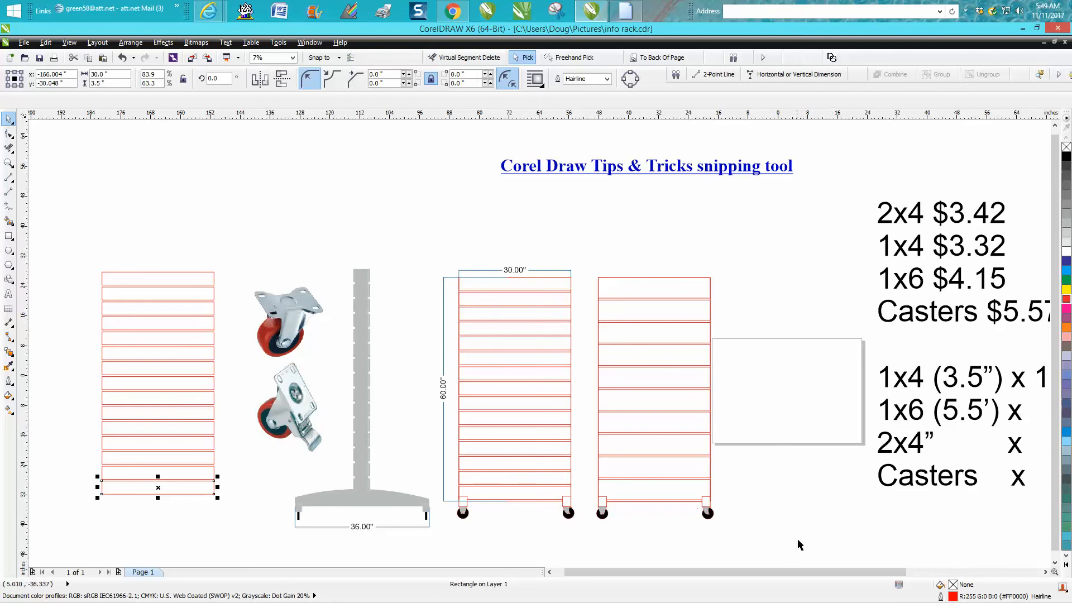
left_click_drag(825, 574, 843, 575)
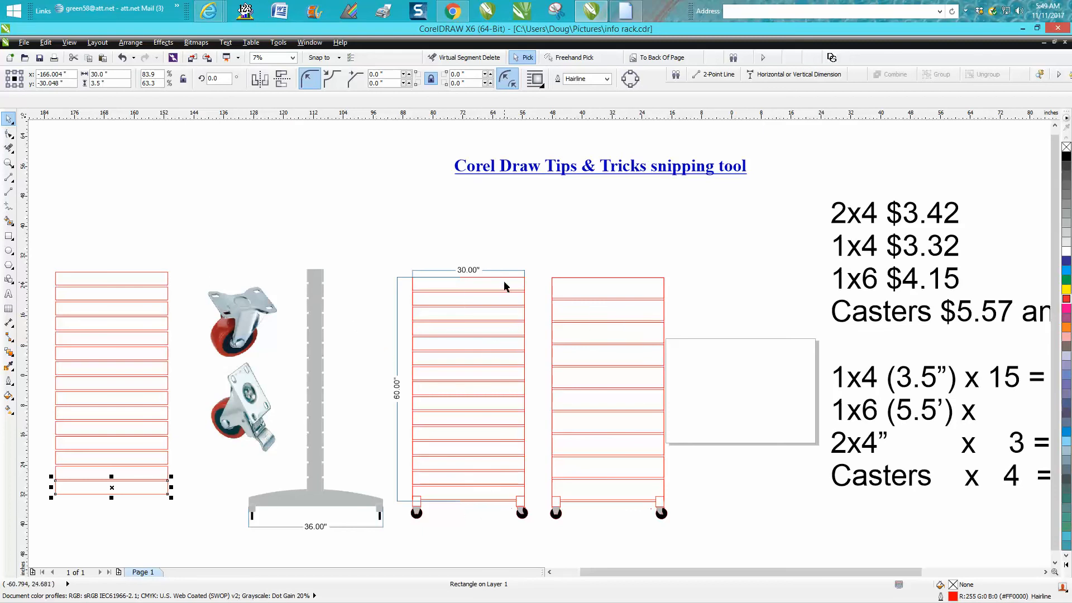
scroll(335, 290, "down", 2)
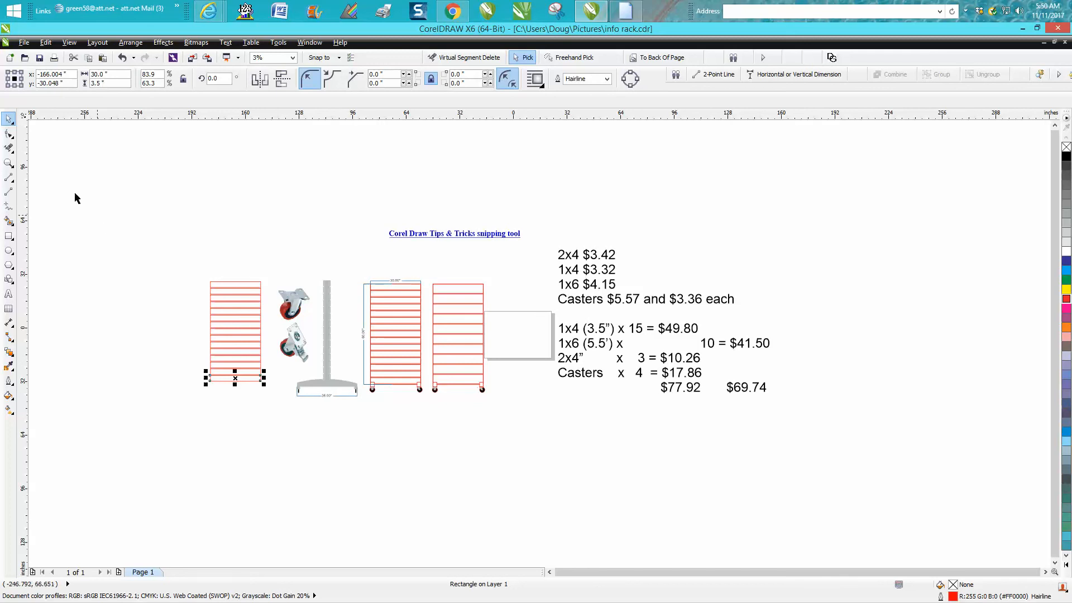
left_click(9, 162)
mouse_move(365, 232)
left_mouse_down()
mouse_move(410, 320)
mouse_move(837, 453)
left_mouse_up()
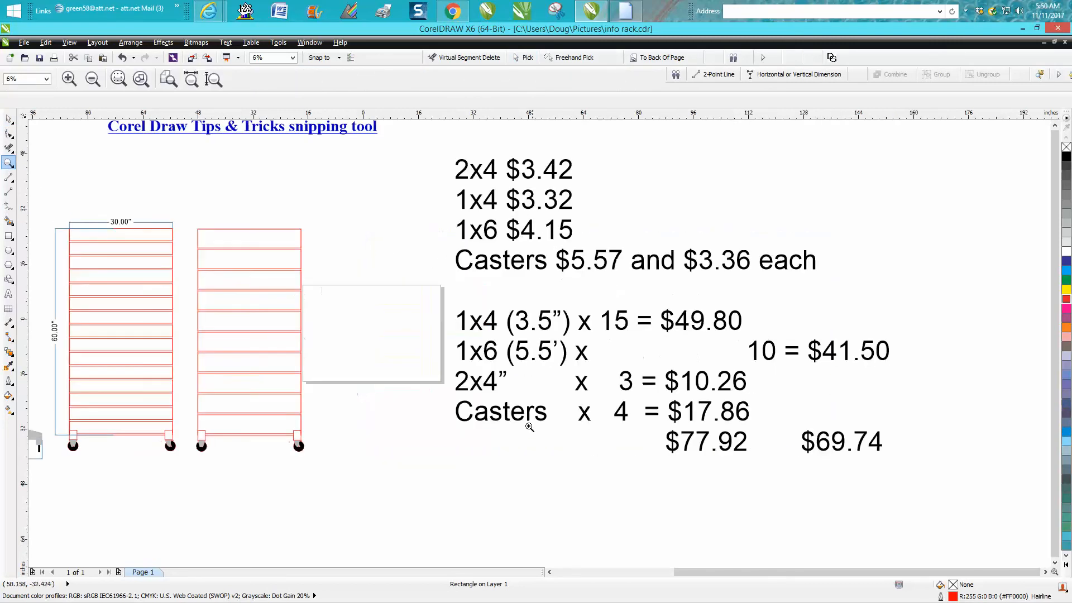
right_click(470, 403)
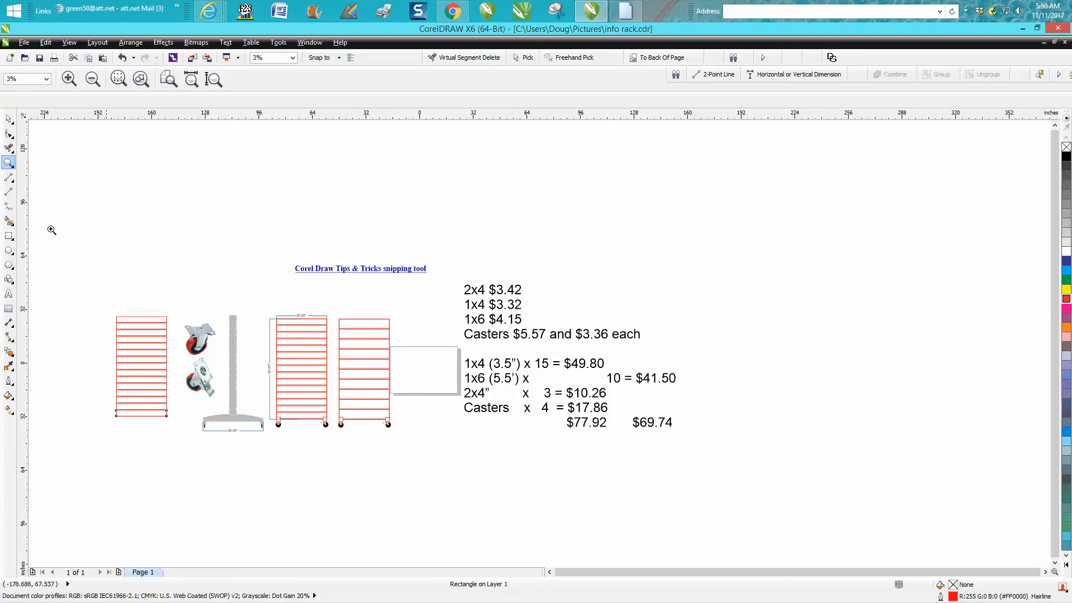
Step: Draw another slat rectangle above the stack and size it 30 inches wide by 5.5 inches high
left_click(8, 235)
left_click_drag(122, 225, 200, 244)
double_click(103, 82)
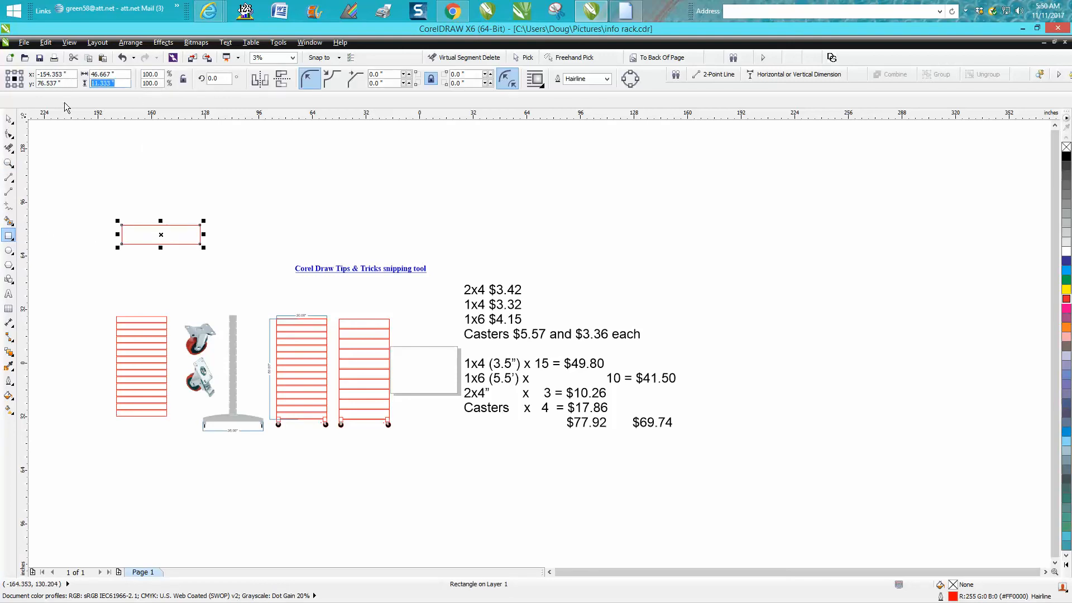
type("5.5")
double_click(121, 77)
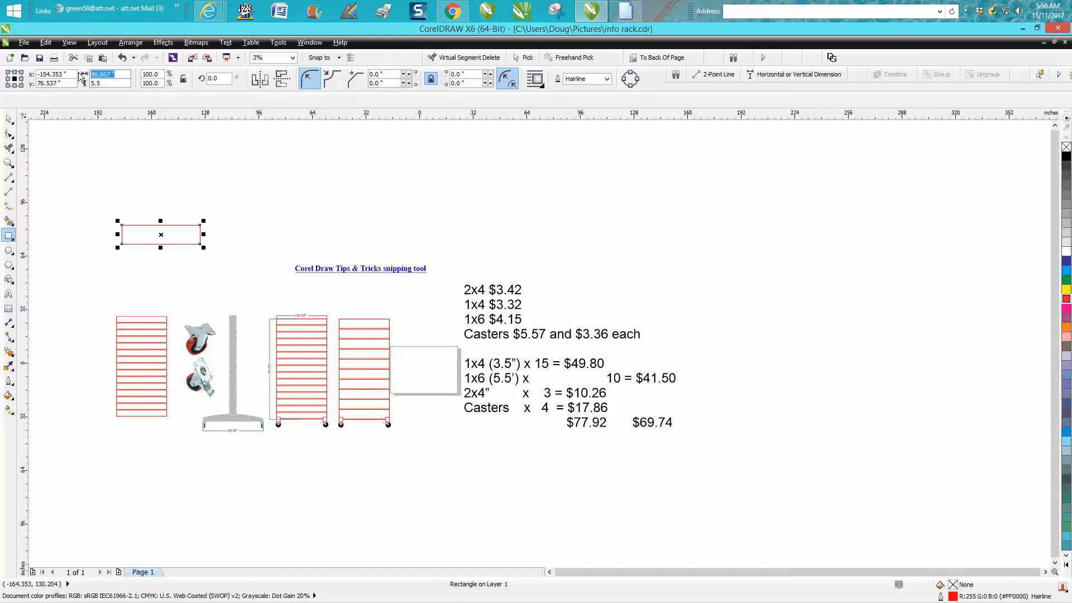
type("30")
key("Return")
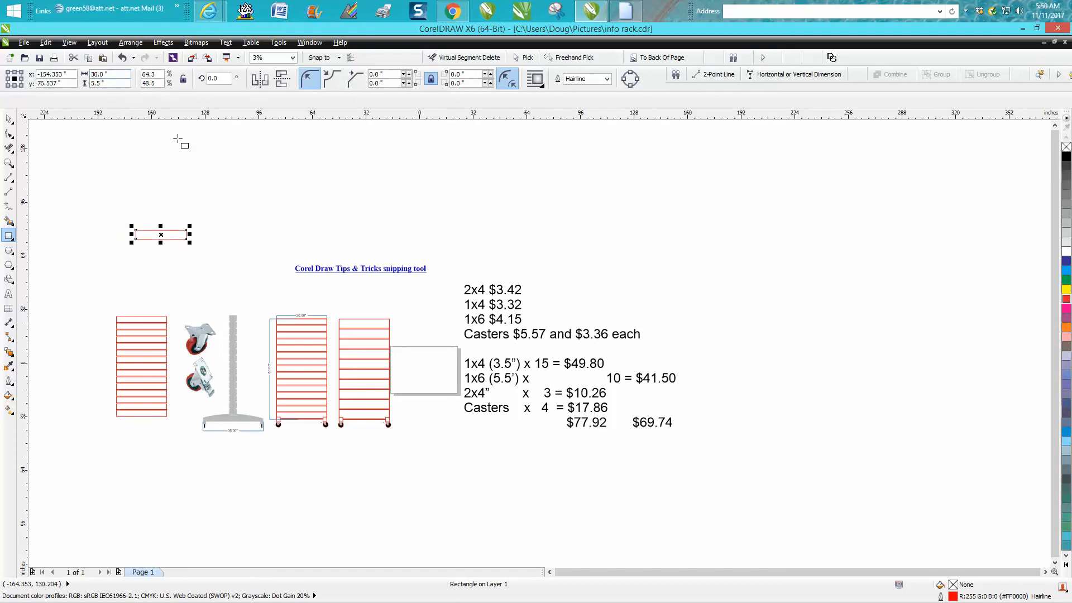
Step: Move the 5.5-inch-high slat to the outer side of the new stack, level with its top slat
left_click_drag(161, 239, 89, 321)
left_click(8, 163)
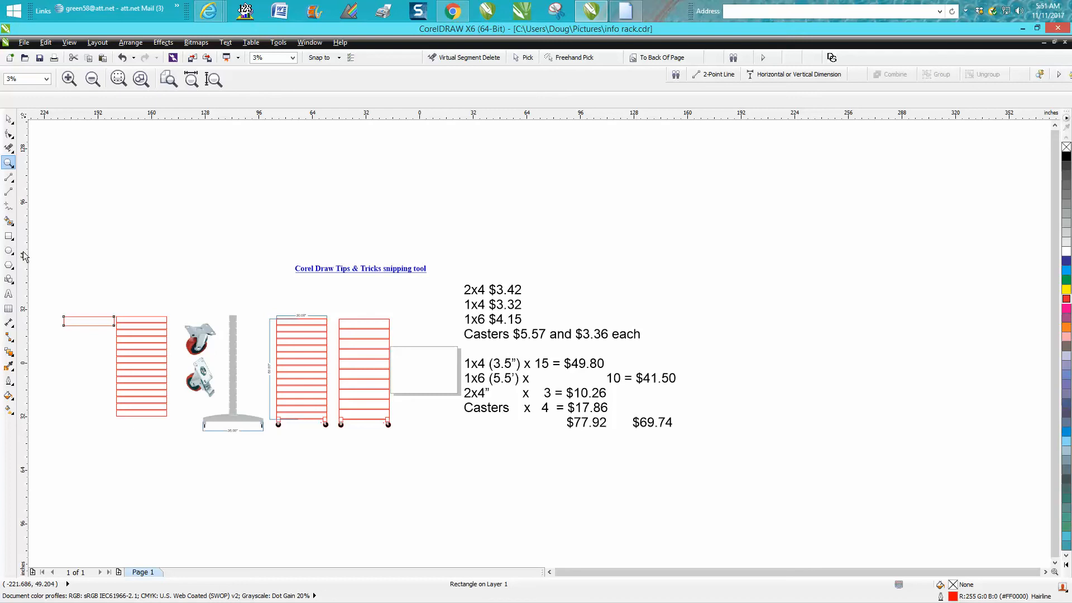
left_click_drag(39, 286, 296, 467)
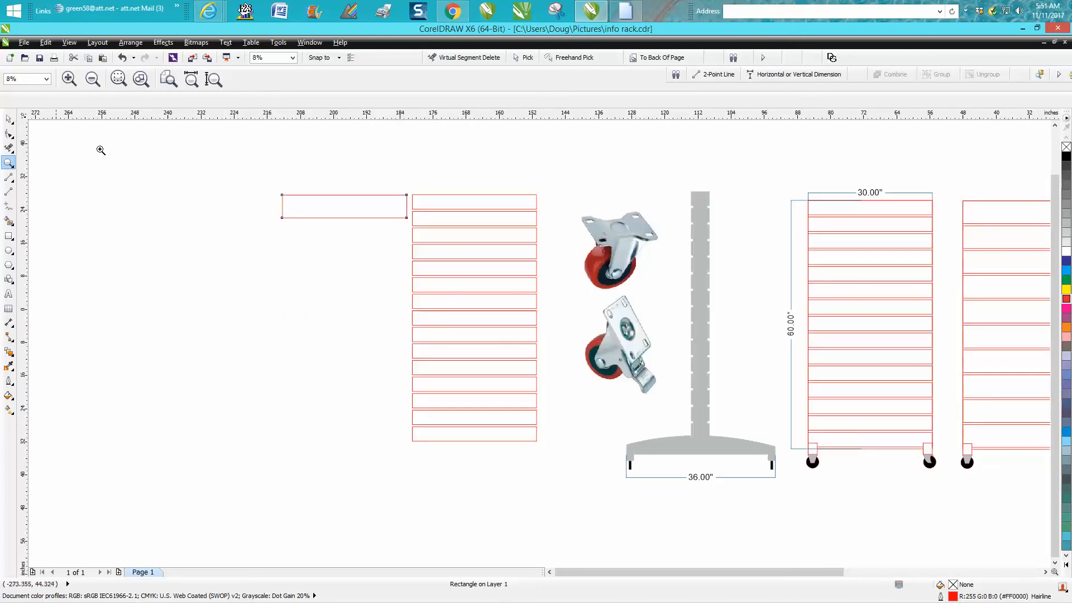
left_click(124, 148)
left_click(8, 119)
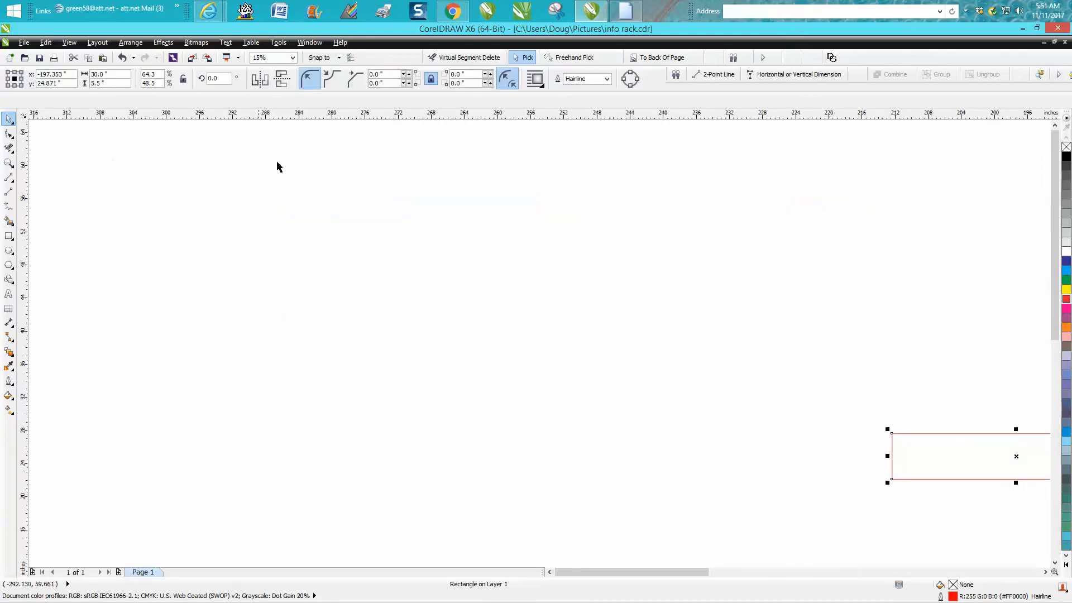
Step: Set the nudge distance to 6 inches and duplicate the 5.5-inch-high slat downward at that spacing into a stack of 10
scroll(318, 145, "down", 4)
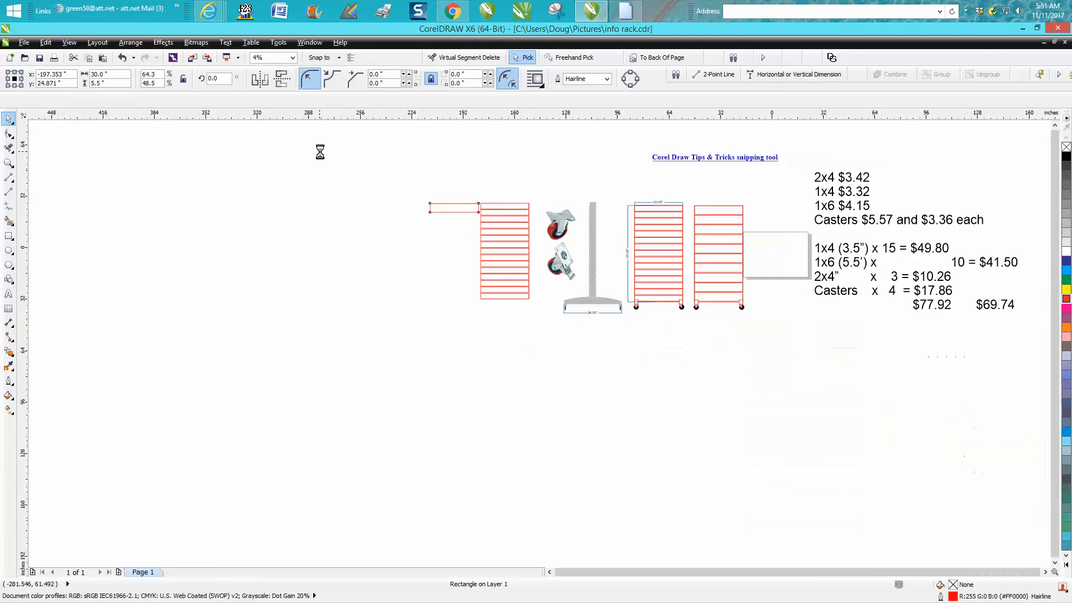
left_click(331, 162)
double_click(271, 78)
type("6")
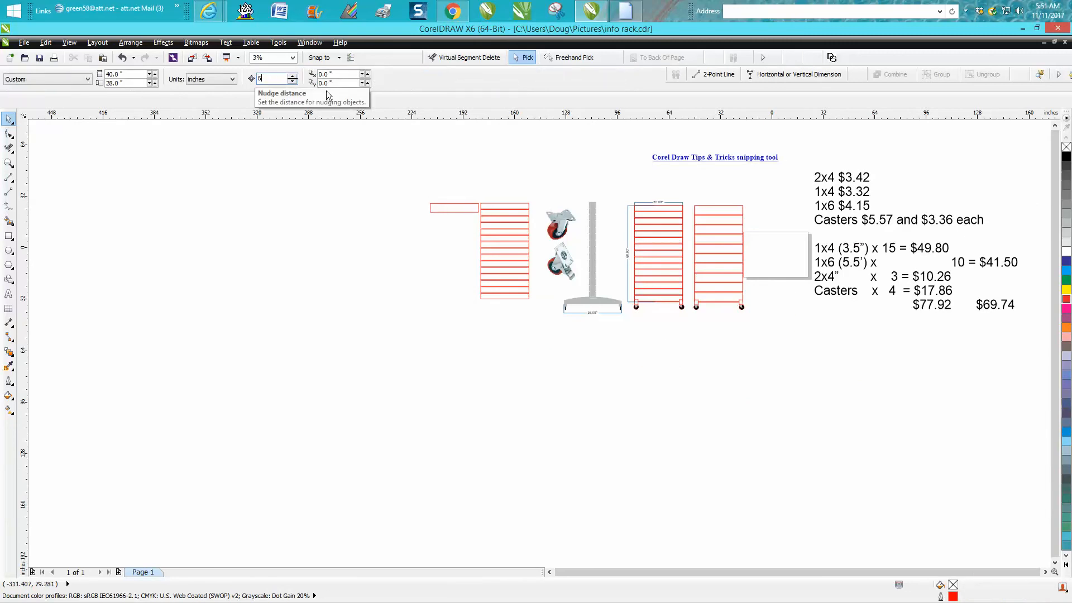
left_click(468, 210)
key("KP_Add")
key("Down")
key("KP_Add")
key("Down")
key("KP_Add")
key("Down")
key("KP_Add")
key("Down")
key("KP_Add")
key("Down")
key("KP_Add")
key("Down")
key("KP_Add")
key("Down")
key("KP_Add")
key("Down")
key("KP_Add")
key("Down")
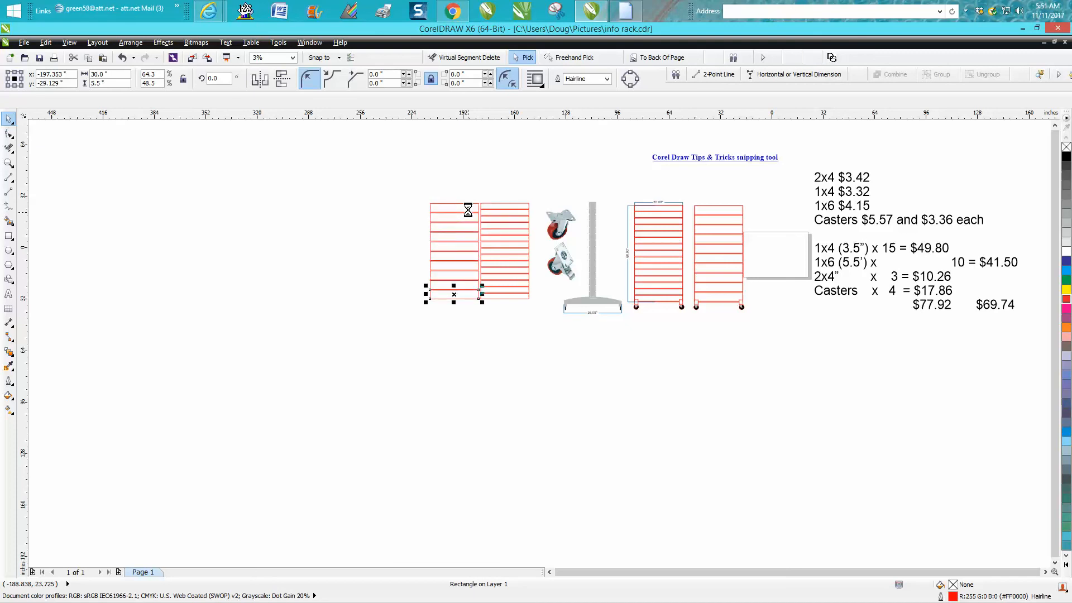
left_click(472, 342)
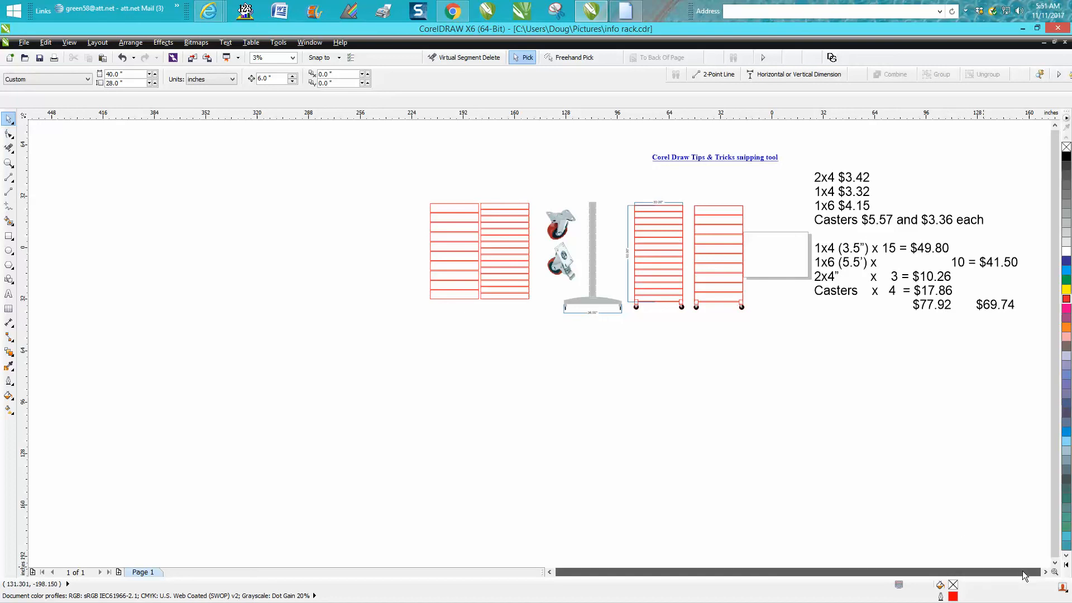
Step: Examine the cost totals for both rack versions, then the casters, side support and dimensioned rack drawings up close
left_click(1046, 572)
left_click(1046, 572)
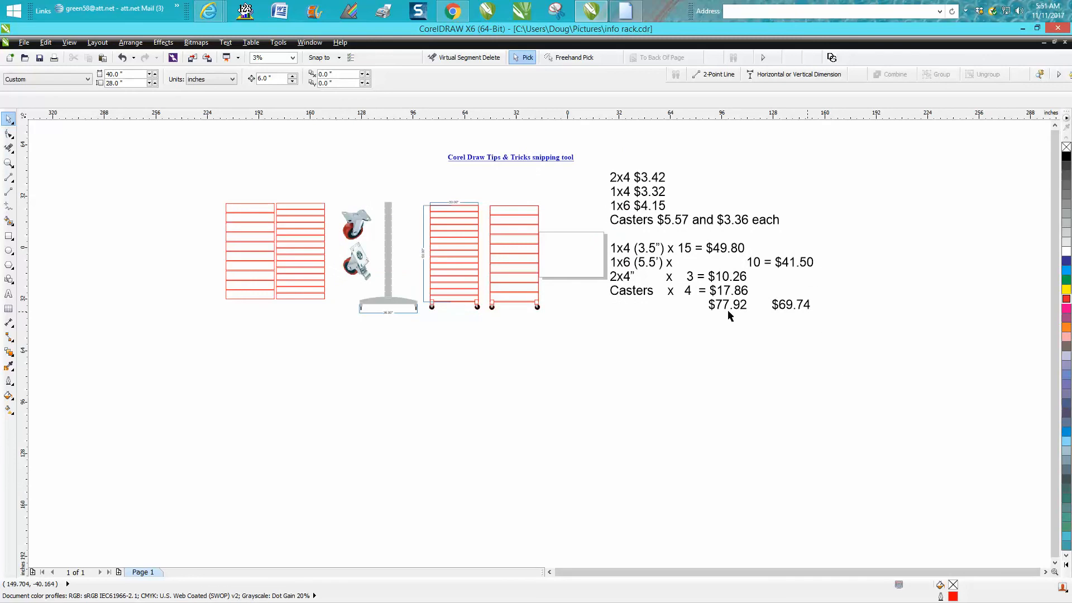
left_click(8, 162)
mouse_move(206, 132)
left_mouse_down()
mouse_move(665, 268)
mouse_move(848, 358)
left_mouse_up()
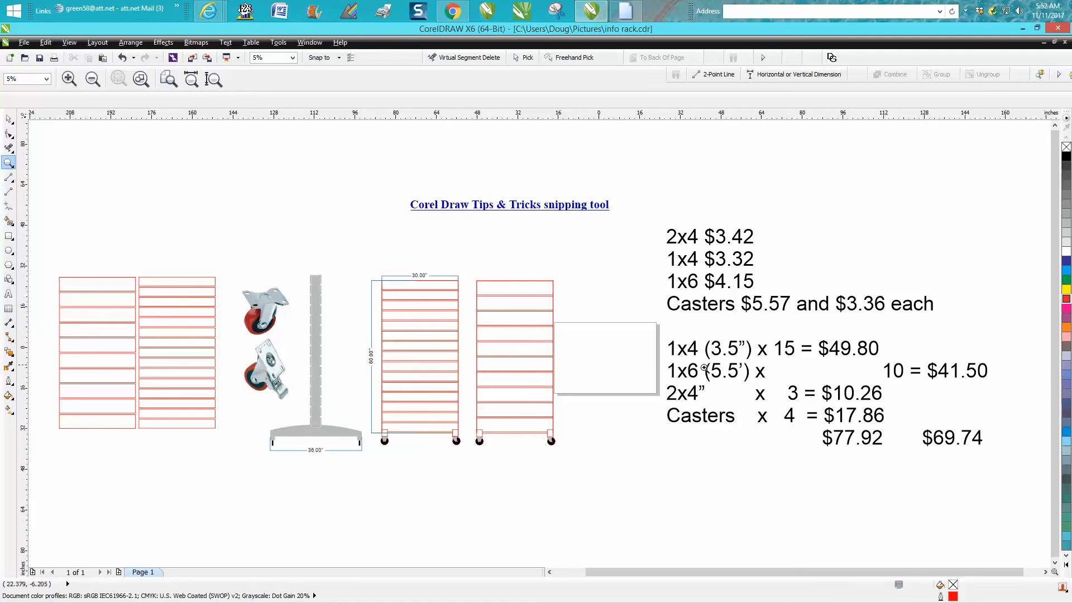
left_click_drag(239, 254, 604, 475)
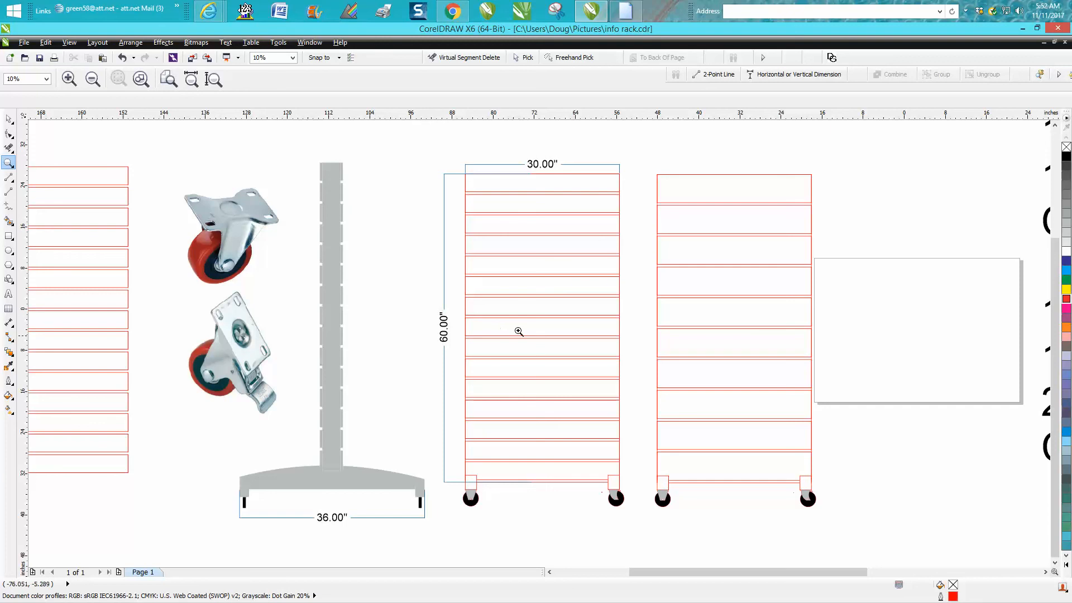
right_click(528, 286)
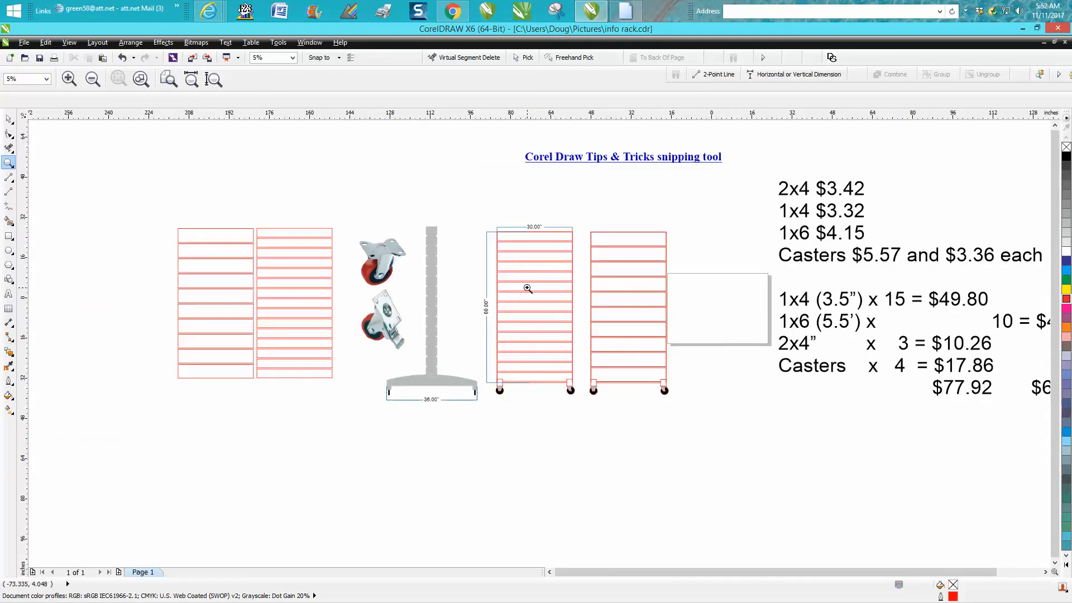